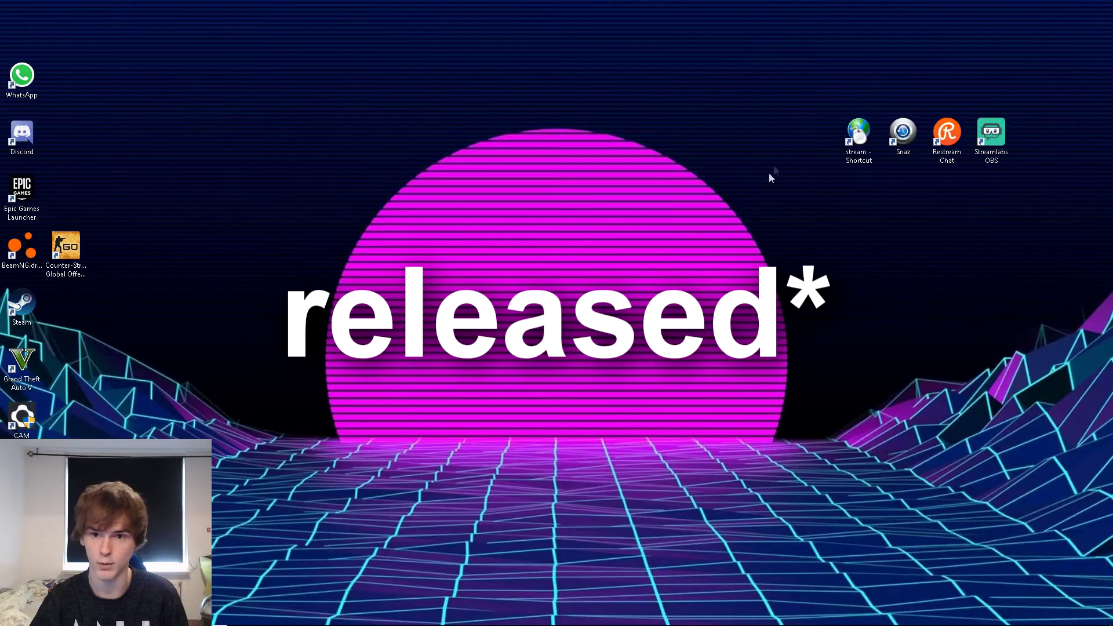
Clear the desktop shortcut selection and dismiss the Malwarebytes scan notification
{"action": "mouse_move", "coordinate": [803, 78]}
{"action": "left_mouse_down"}
{"action": "mouse_move", "coordinate": [927, 168]}
{"action": "mouse_move", "coordinate": [985, 193]}
{"action": "left_mouse_up"}
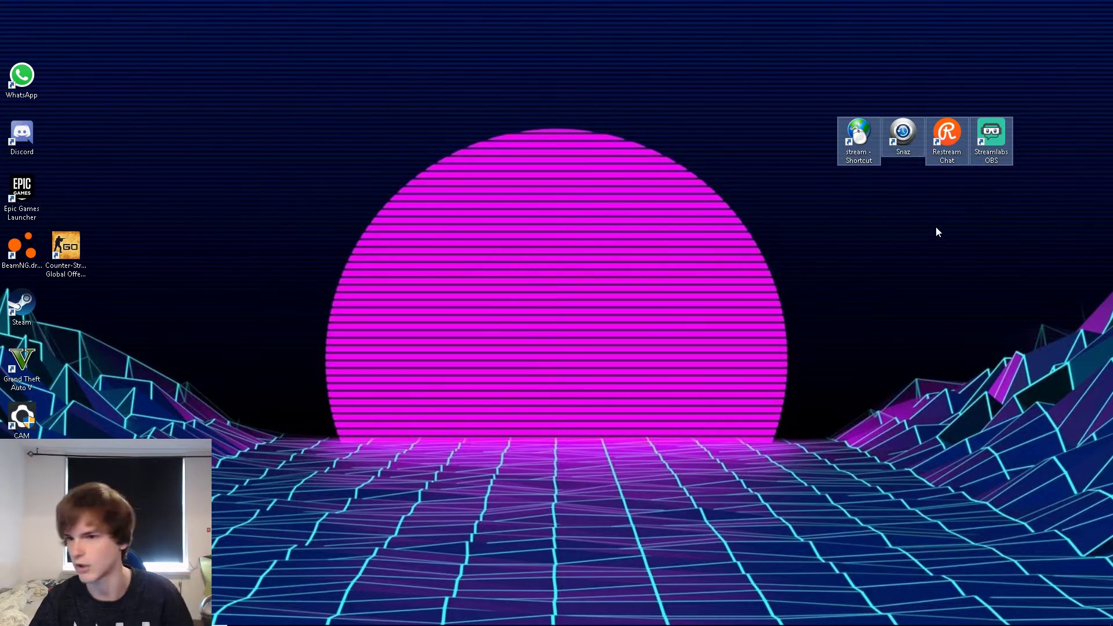
{"action": "left_click", "coordinate": [789, 121]}
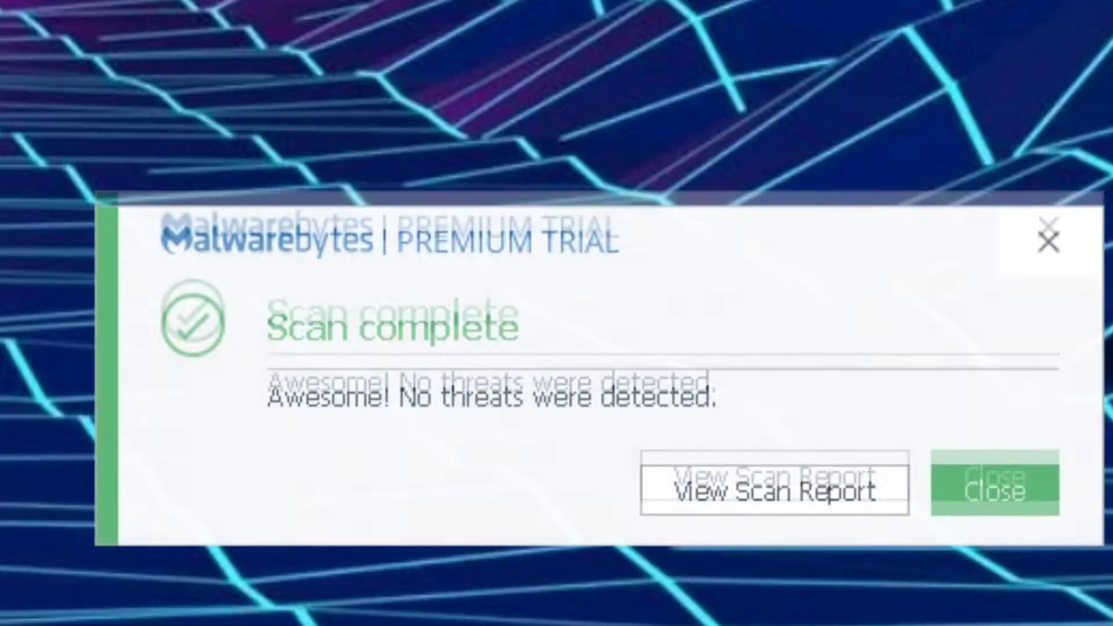
{"action": "left_click", "coordinate": [1038, 219]}
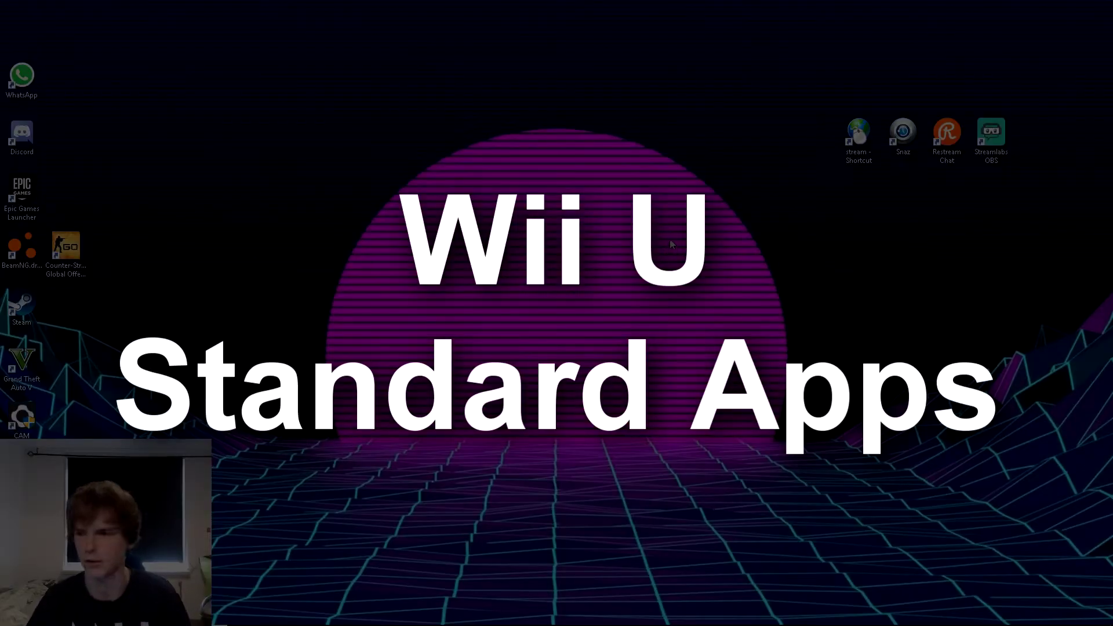
Load the cemu.info site in Chrome, then close the browser
{"action": "type", "text": "cemu.info"}
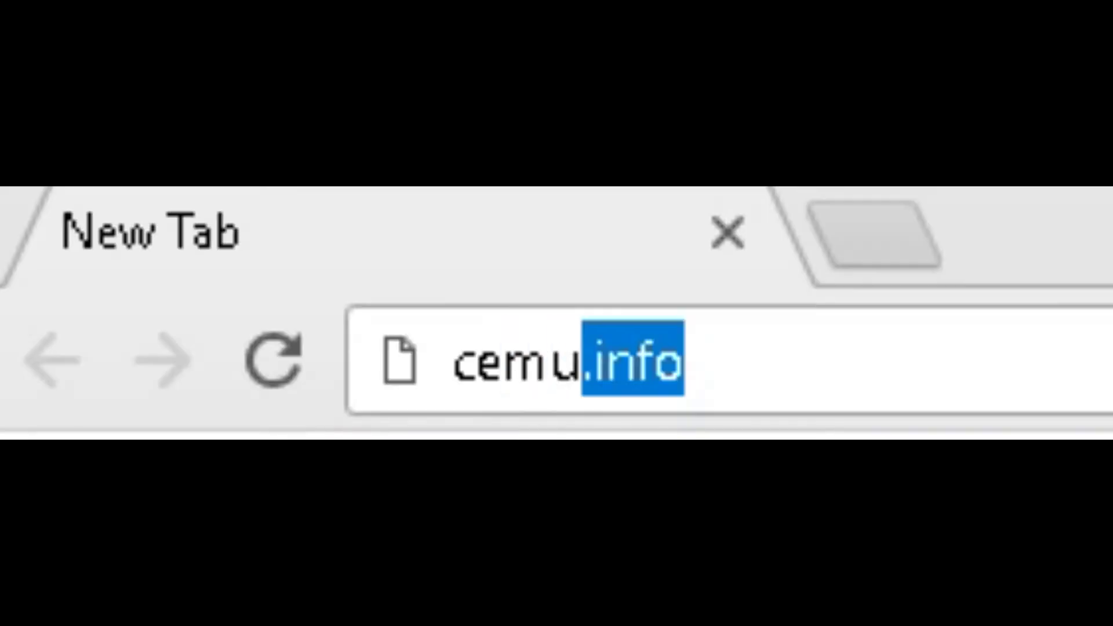
{"action": "key", "text": "Return"}
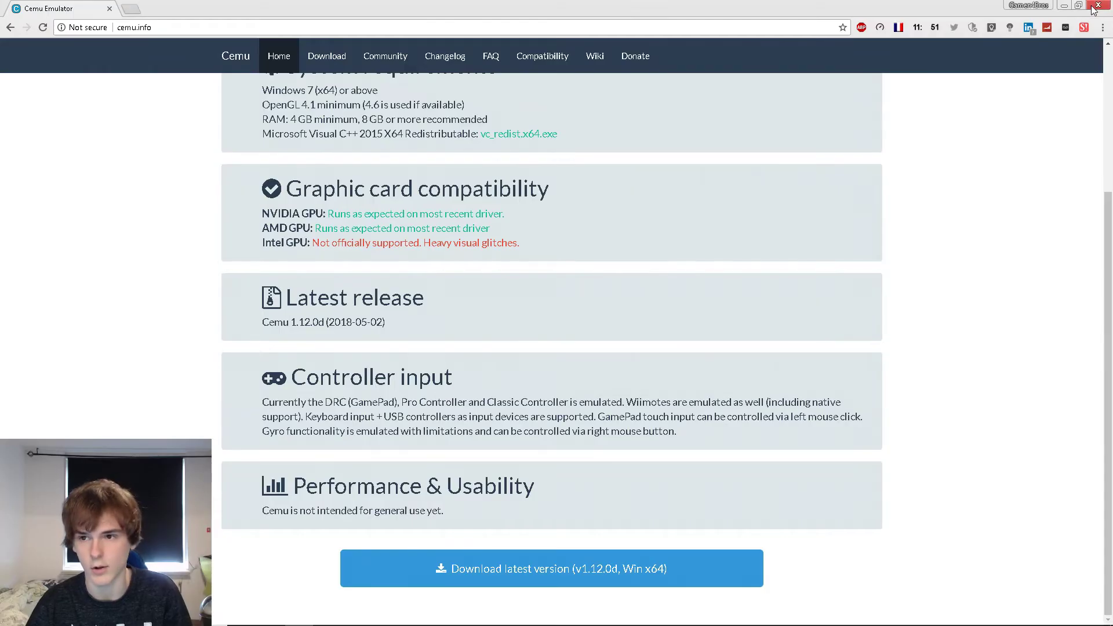
{"action": "left_click", "coordinate": [1095, 7]}
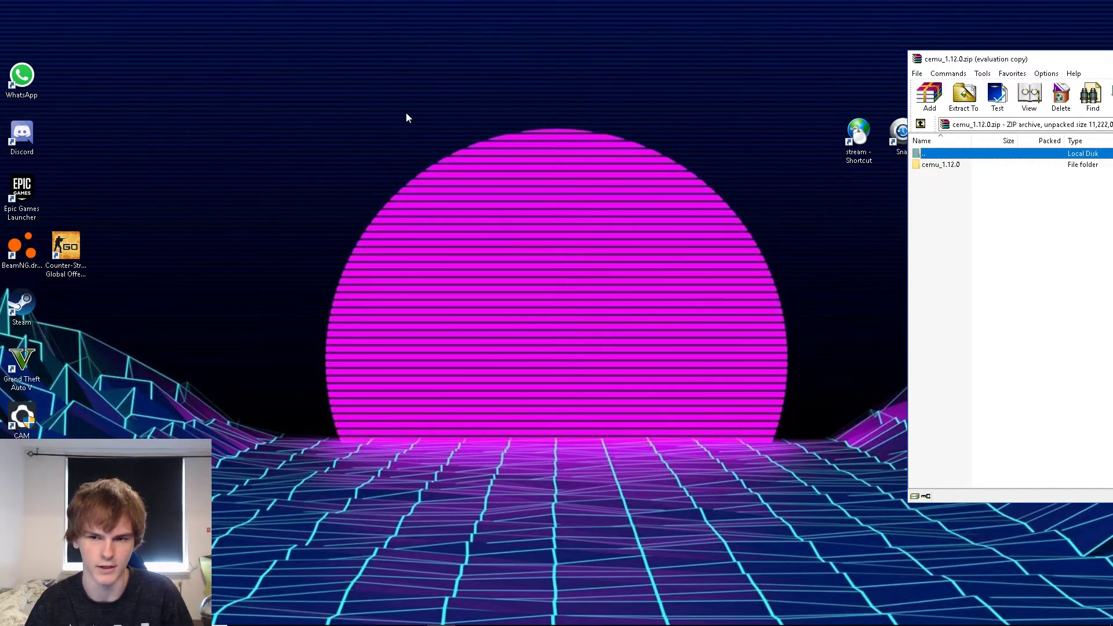
Extract the cemu_1.12.0 folder from WinRAR by dragging it onto the desktop
{"action": "left_click_drag", "start_coordinate": [970, 167], "coordinate": [272, 96]}
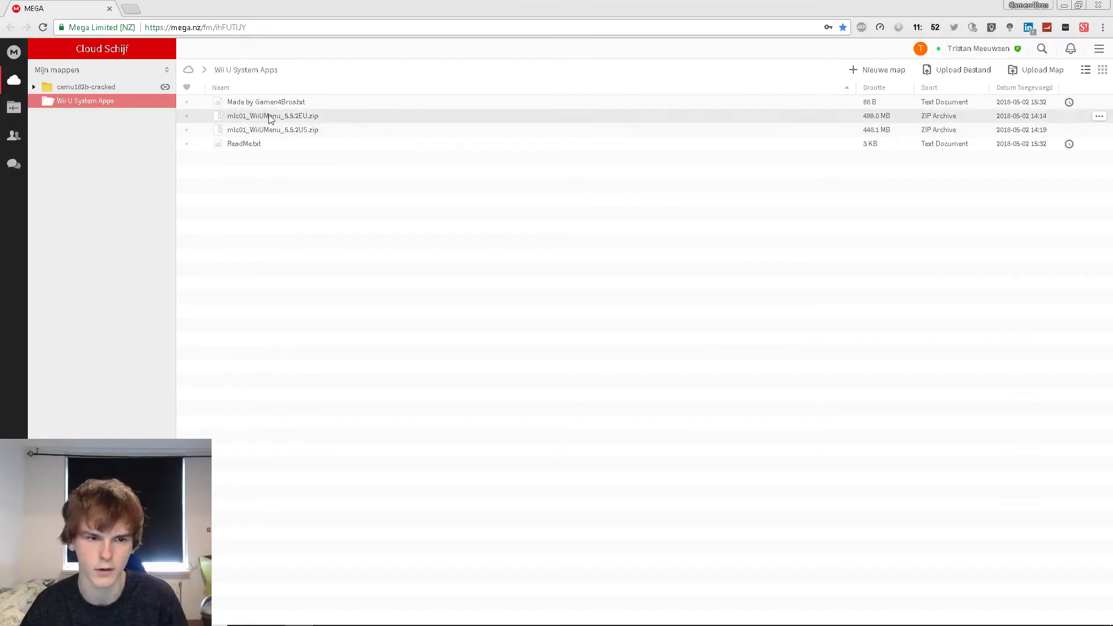
Download mlc01_WiiUMenu_5.5.2EU.zip from the MEGA file list
{"action": "right_click", "coordinate": [269, 115]}
{"action": "left_click", "coordinate": [162, 146]}
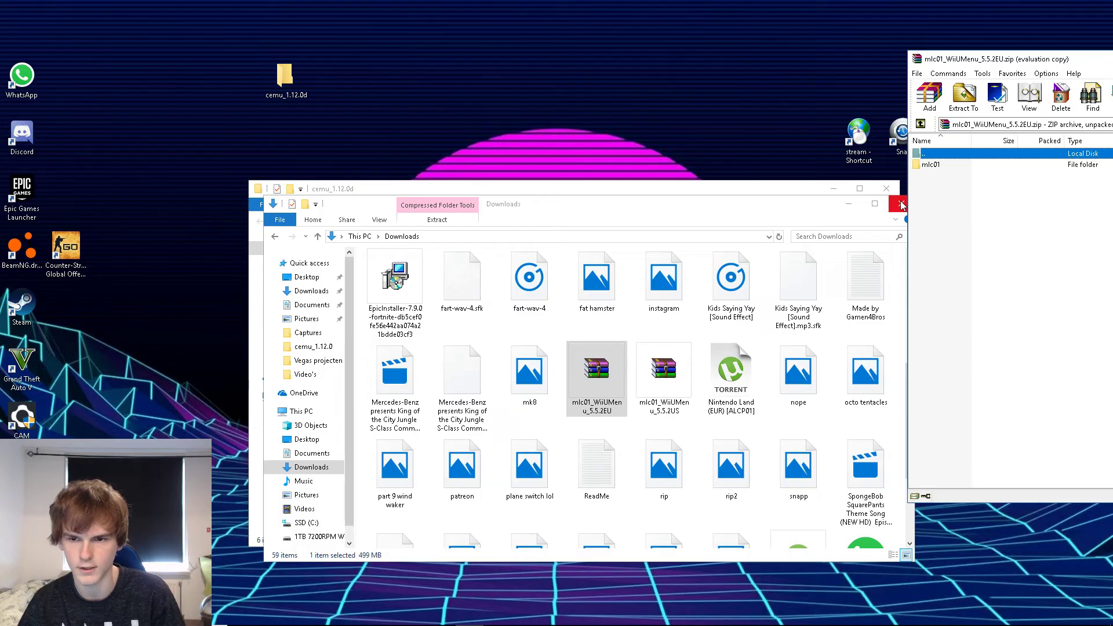
Copy the archive's mlc01 folder from WinRAR into the cemu_1.12.0d Explorer window
{"action": "left_click", "coordinate": [900, 204]}
{"action": "left_click_drag", "start_coordinate": [954, 63], "coordinate": [893, 78]}
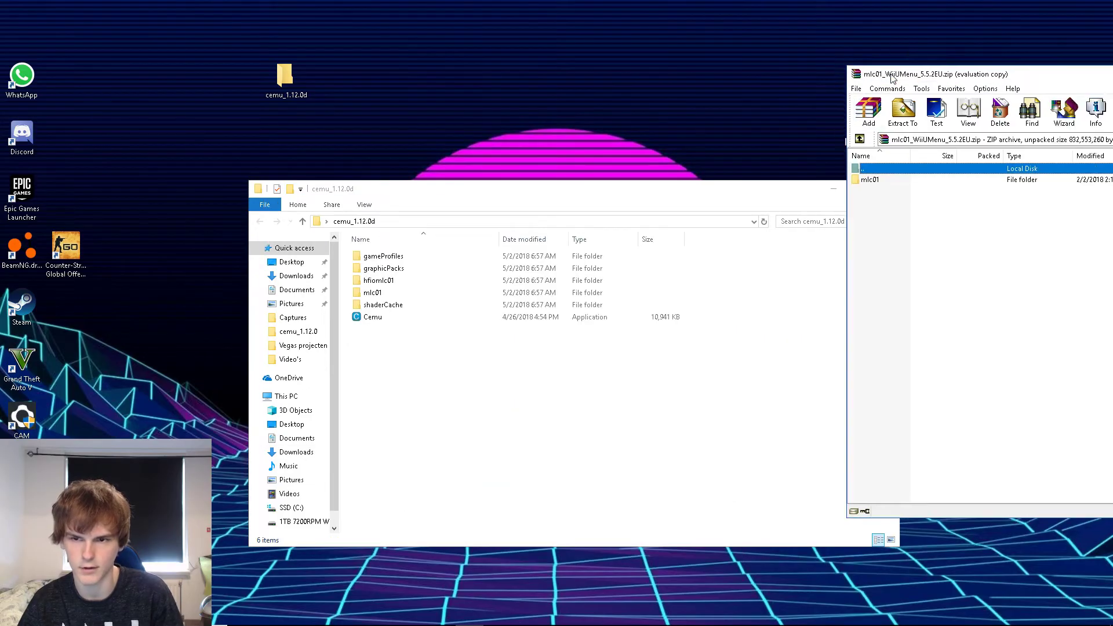
{"action": "left_click", "coordinate": [871, 181]}
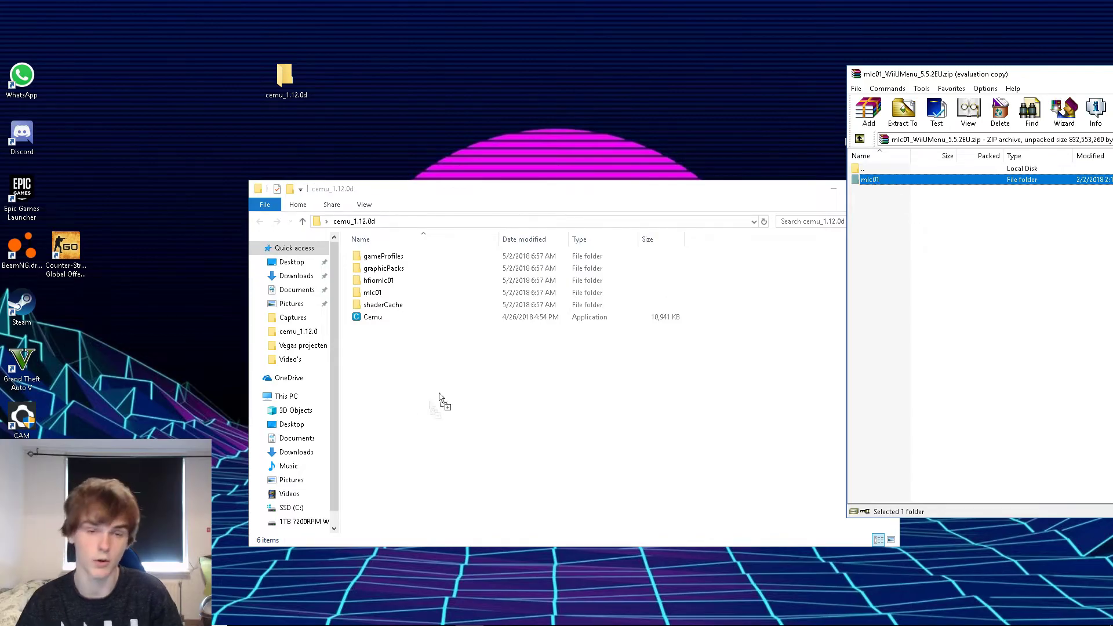
{"action": "left_click", "coordinate": [430, 430]}
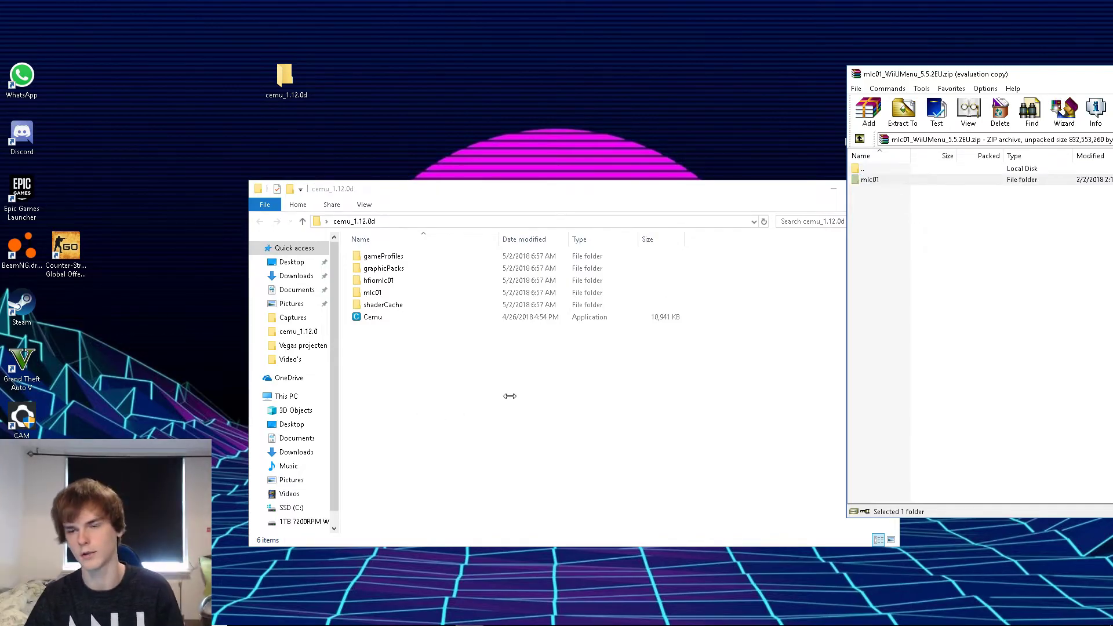
Launch Cemu and add Desktop\cemu_1.12.0d\mlc01 as a game path, showing the system apps
{"action": "double_click", "coordinate": [356, 263]}
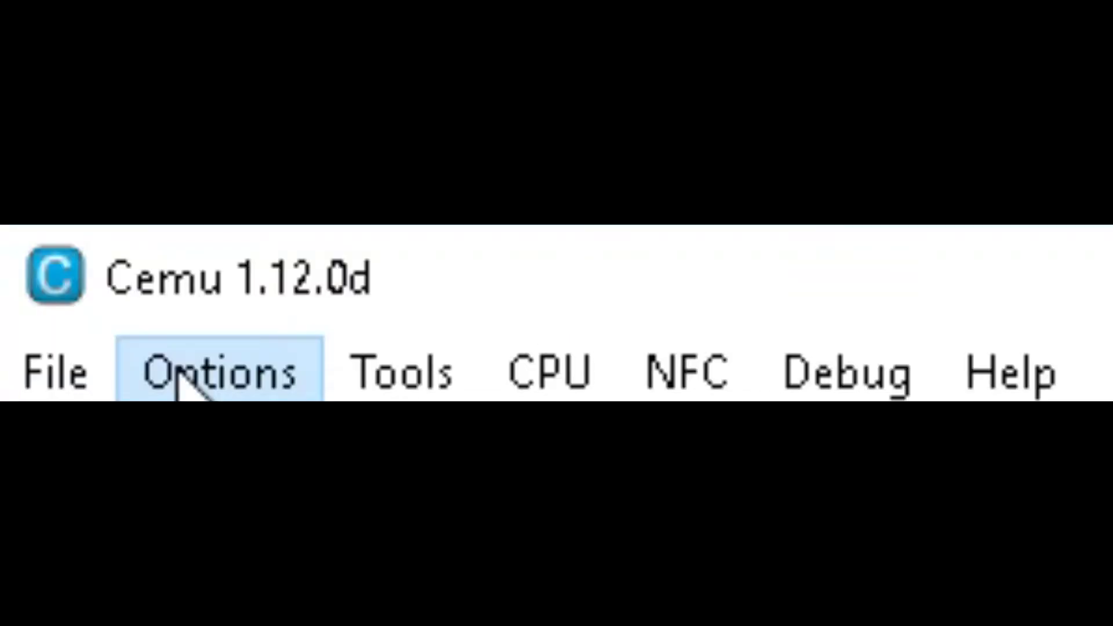
{"action": "left_click", "coordinate": [178, 372]}
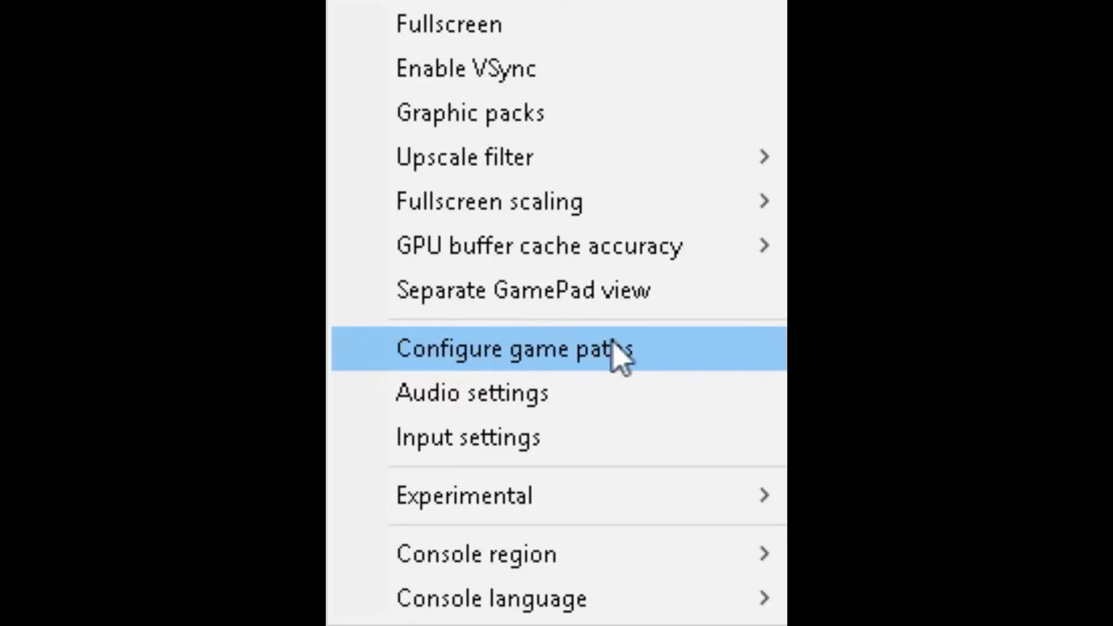
{"action": "left_click", "coordinate": [658, 360]}
{"action": "double_click", "coordinate": [188, 79]}
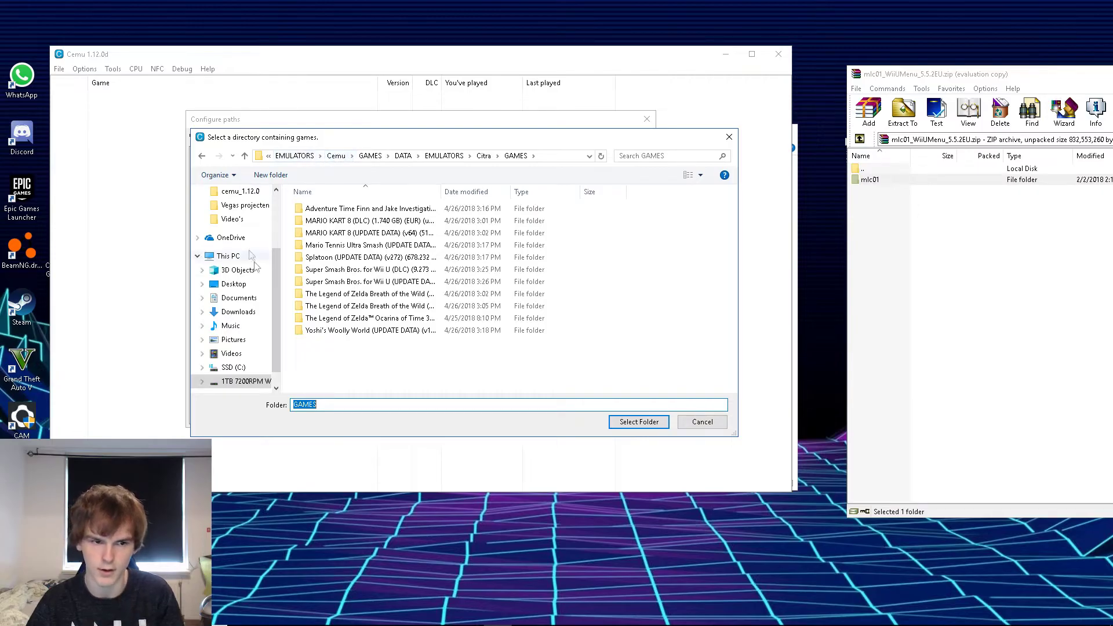
{"action": "scroll", "coordinate": [259, 279], "scroll_direction": "up", "scroll_amount": 1}
{"action": "left_click", "coordinate": [260, 279]}
{"action": "double_click", "coordinate": [355, 223]}
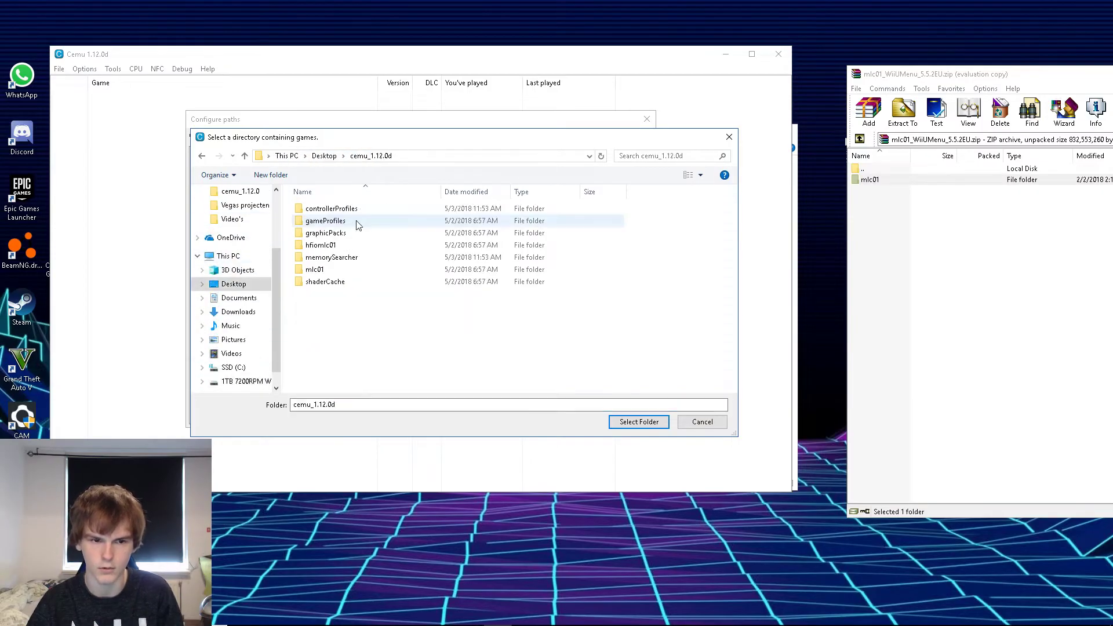
{"action": "left_click", "coordinate": [348, 269]}
{"action": "left_click", "coordinate": [638, 421]}
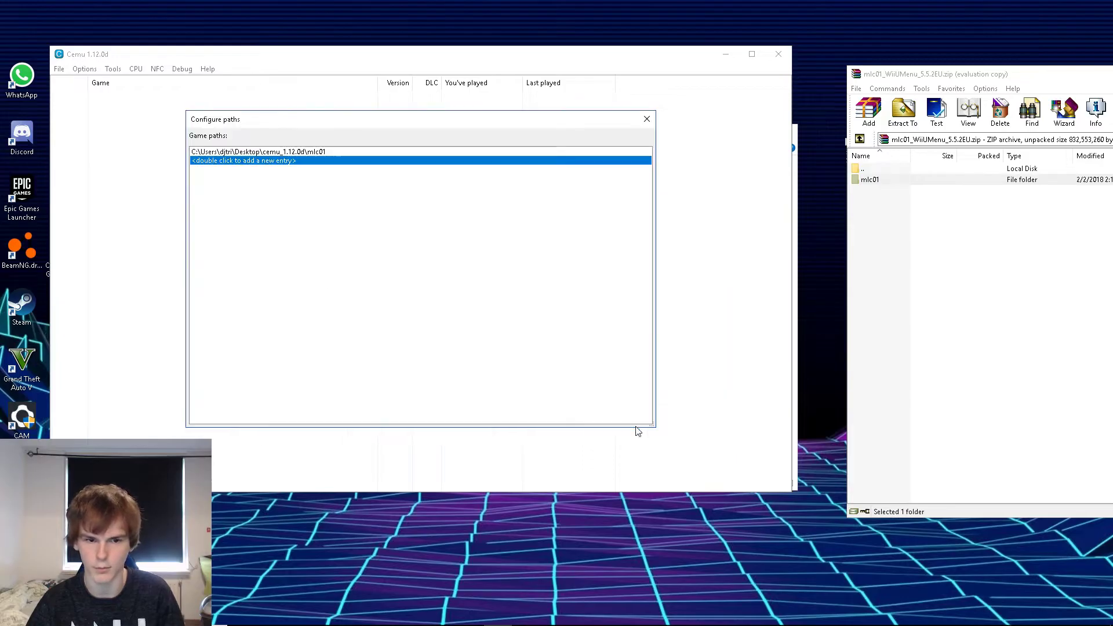
{"action": "left_click", "coordinate": [647, 119]}
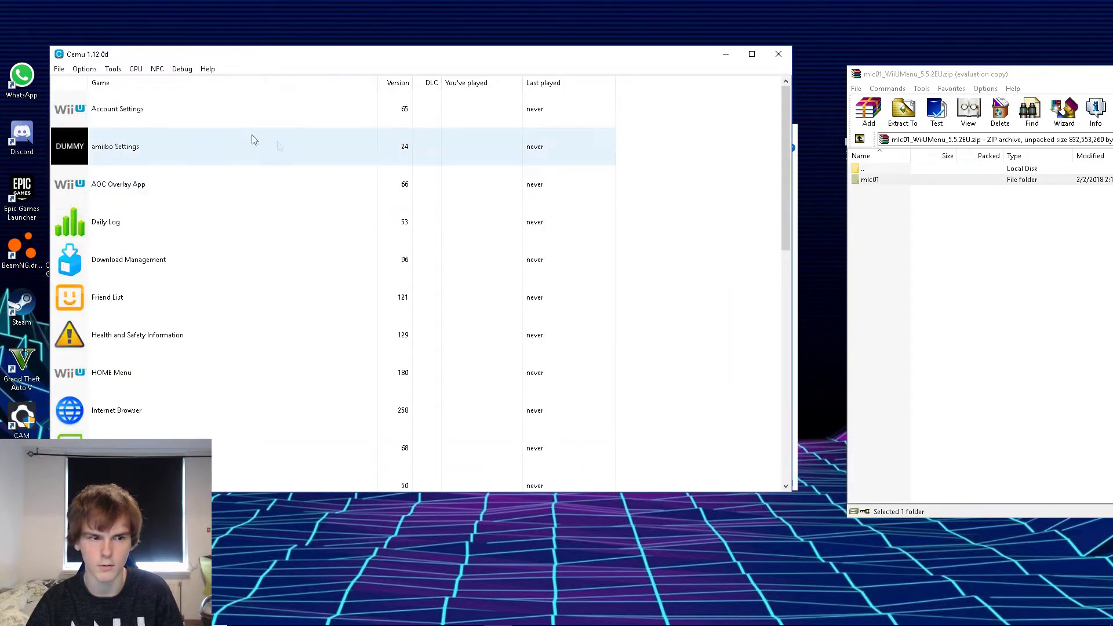
{"action": "scroll", "coordinate": [221, 231], "scroll_direction": "down", "scroll_amount": 5}
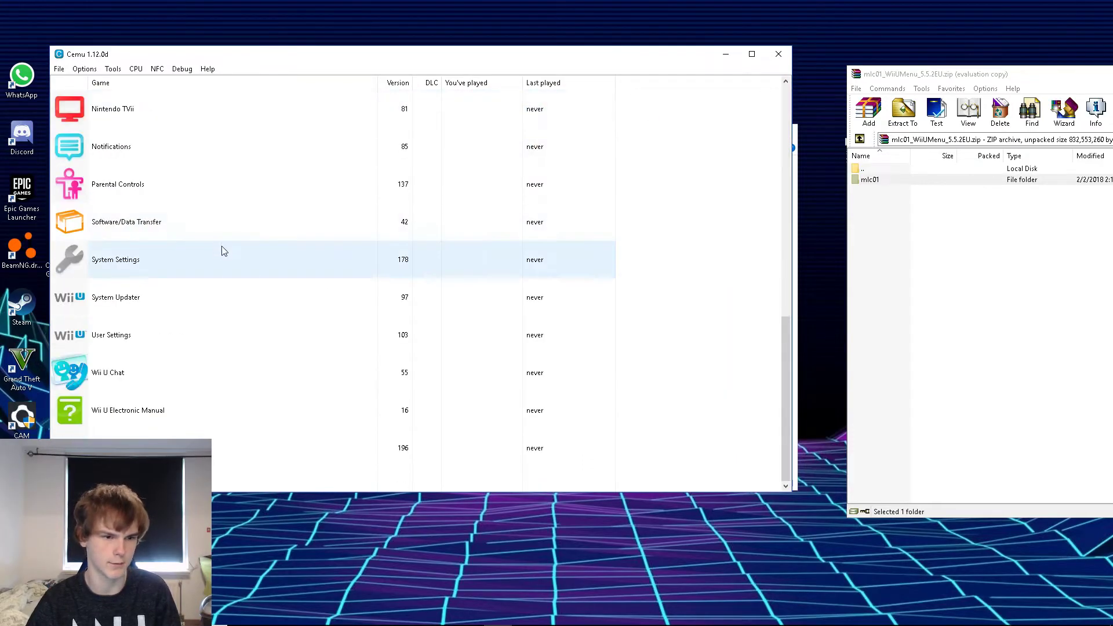
{"action": "scroll", "coordinate": [356, 515], "scroll_direction": "up", "scroll_amount": 5}
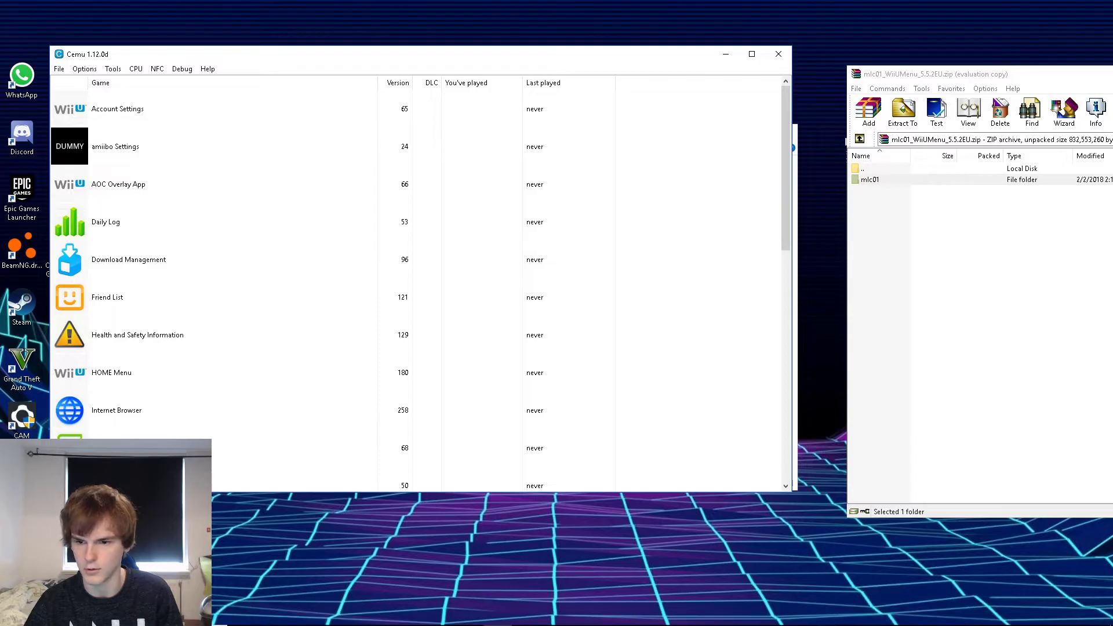
Open ReadMe.txt and highlight its installation steps
{"action": "left_click", "coordinate": [298, 614]}
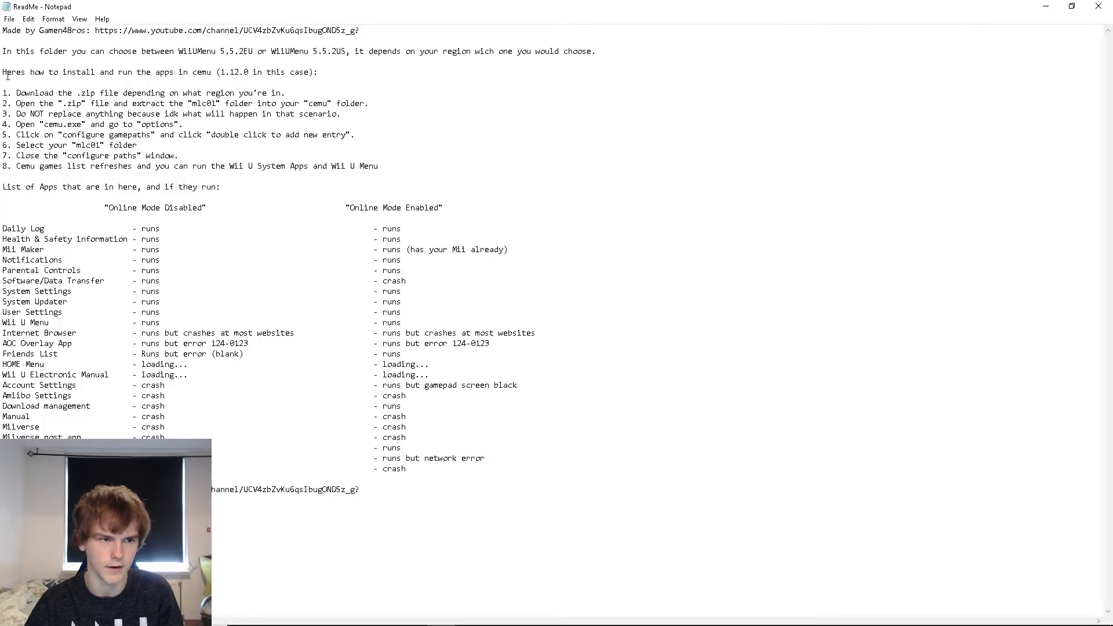
{"action": "mouse_move", "coordinate": [6, 89]}
{"action": "left_mouse_down"}
{"action": "mouse_move", "coordinate": [182, 124]}
{"action": "mouse_move", "coordinate": [179, 156]}
{"action": "left_mouse_up"}
{"action": "left_click", "coordinate": [379, 168]}
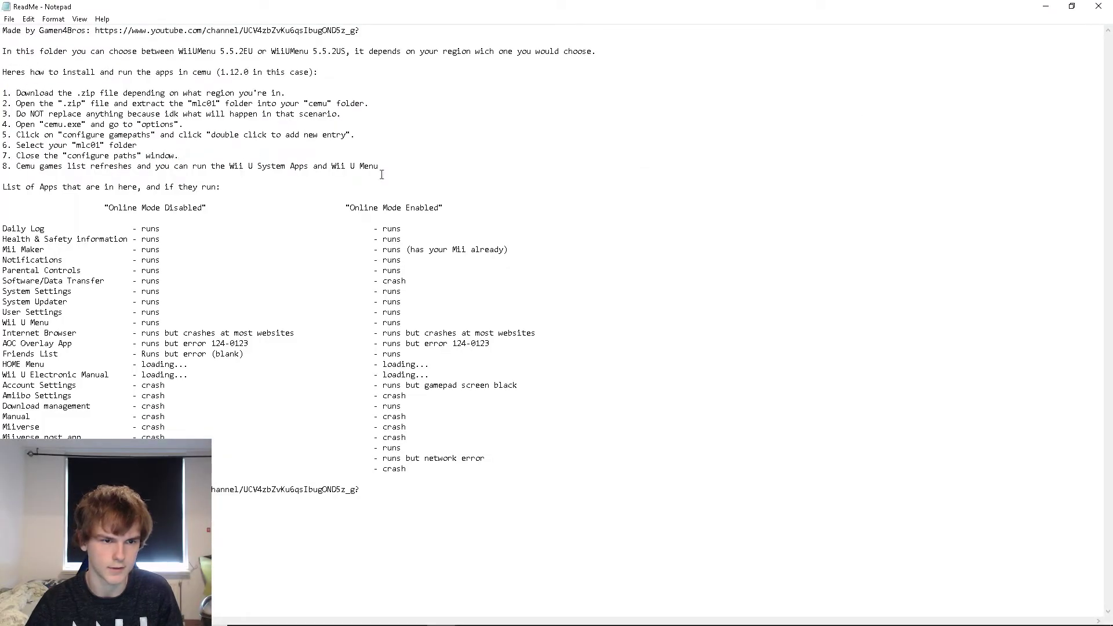
{"action": "mouse_move", "coordinate": [380, 168]}
{"action": "left_mouse_down"}
{"action": "mouse_move", "coordinate": [132, 149]}
{"action": "mouse_move", "coordinate": [87, 103]}
{"action": "mouse_move", "coordinate": [2, 93]}
{"action": "left_mouse_up"}
{"action": "left_click", "coordinate": [308, 135]}
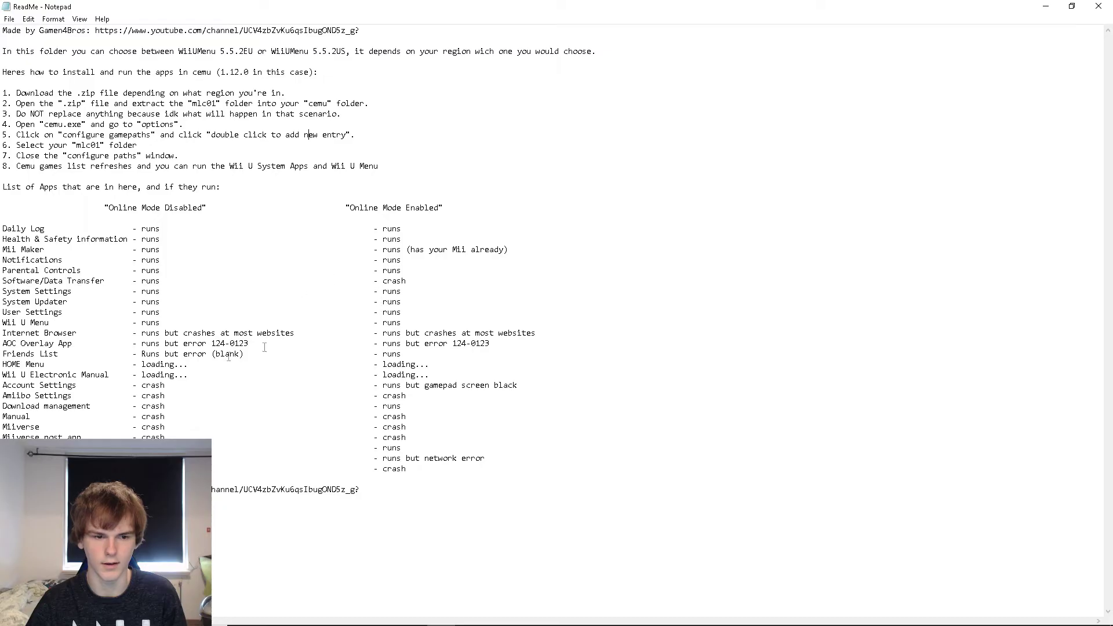
Point out the compatibility notes for Download management, HOME Menu and Wii U Menu
{"action": "double_click", "coordinate": [386, 410]}
{"action": "left_click", "coordinate": [398, 407]}
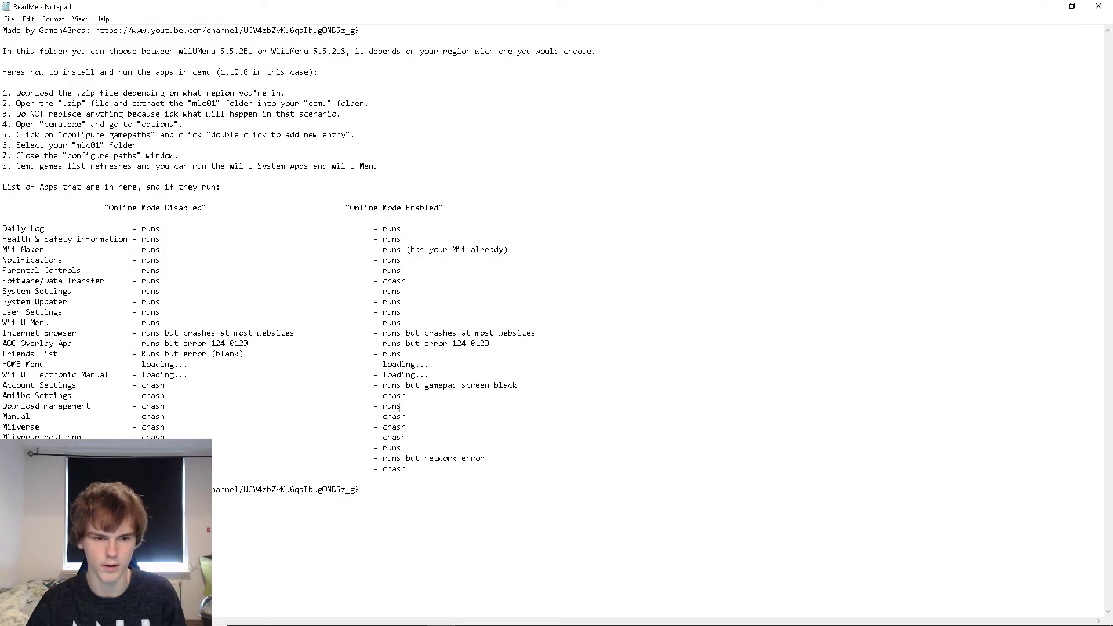
{"action": "left_click_drag", "start_coordinate": [136, 364], "coordinate": [188, 365]}
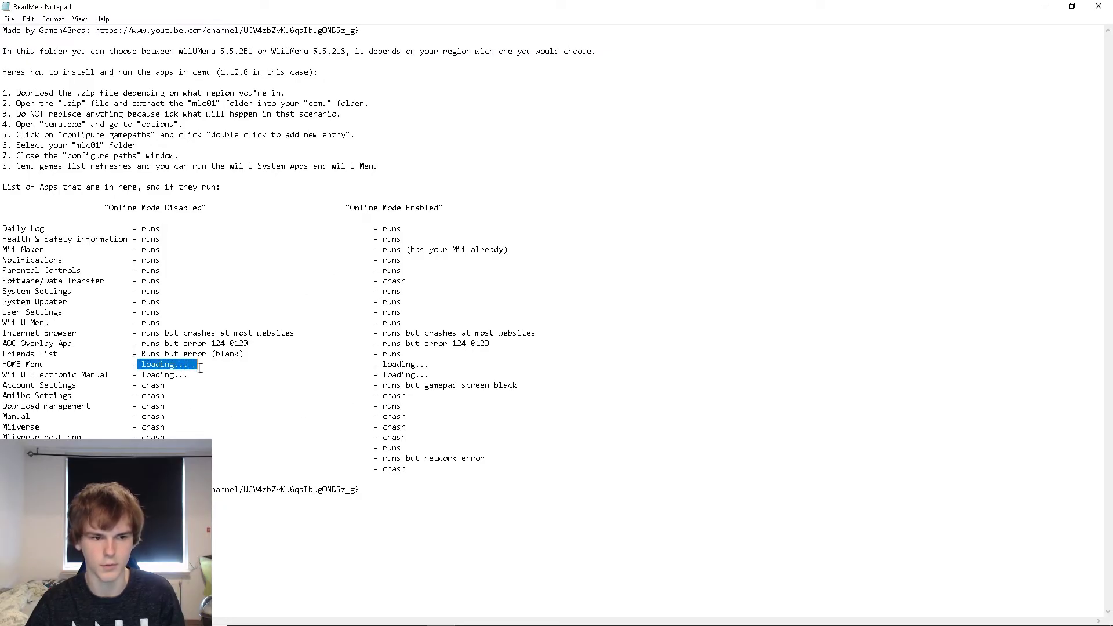
{"action": "left_click", "coordinate": [179, 375]}
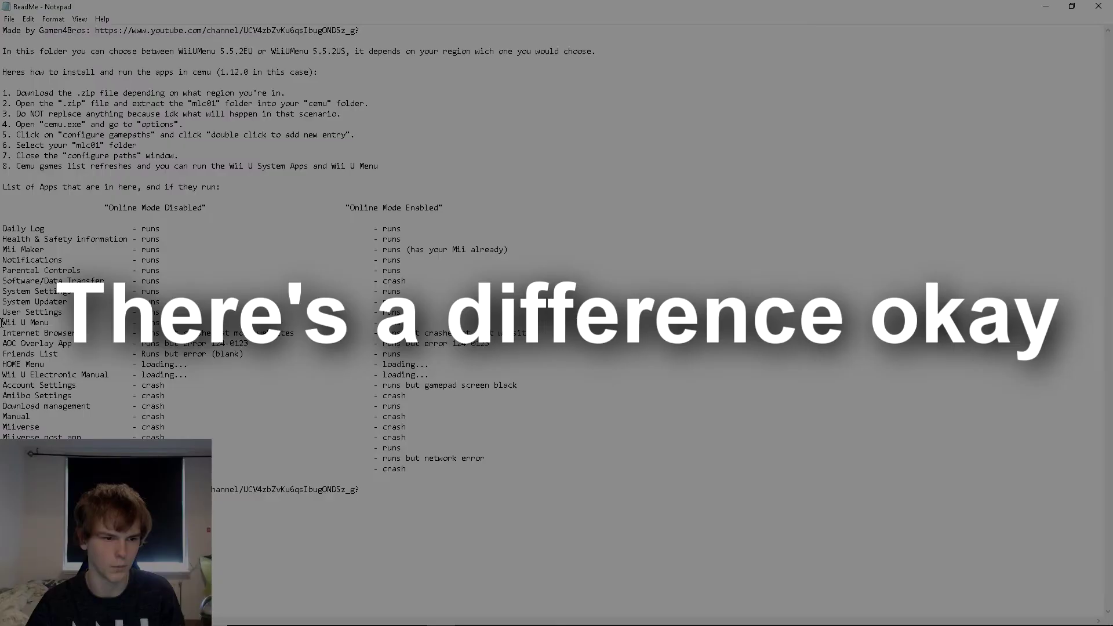
{"action": "left_click_drag", "start_coordinate": [2, 322], "coordinate": [114, 323]}
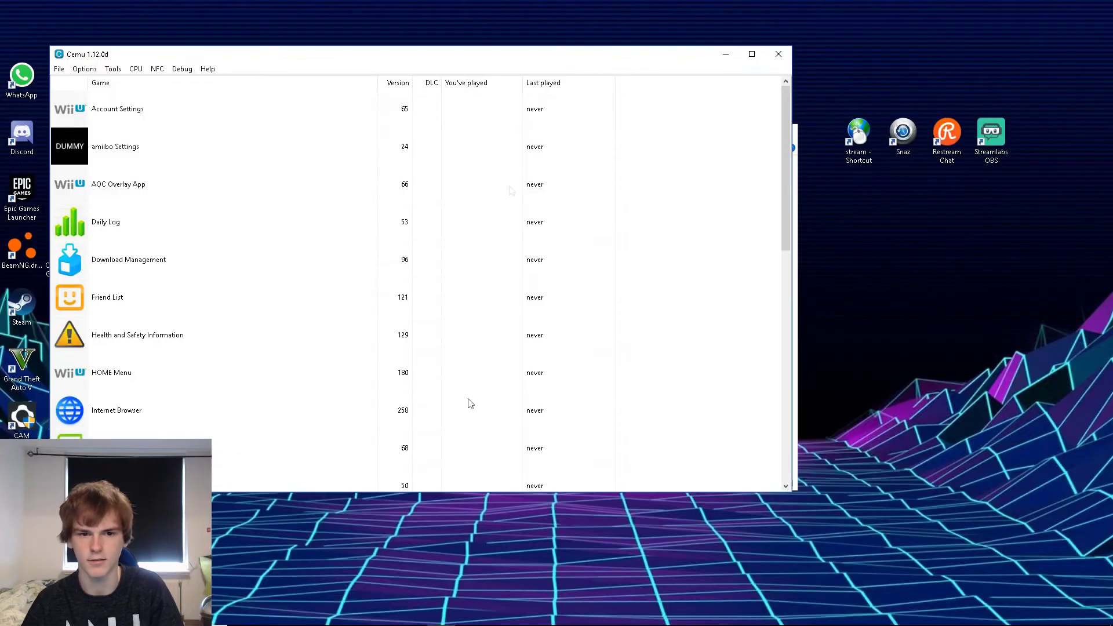
Scroll the game list and look at Cemu's Experimental options
{"action": "scroll", "coordinate": [258, 243], "scroll_direction": "down", "scroll_amount": 1}
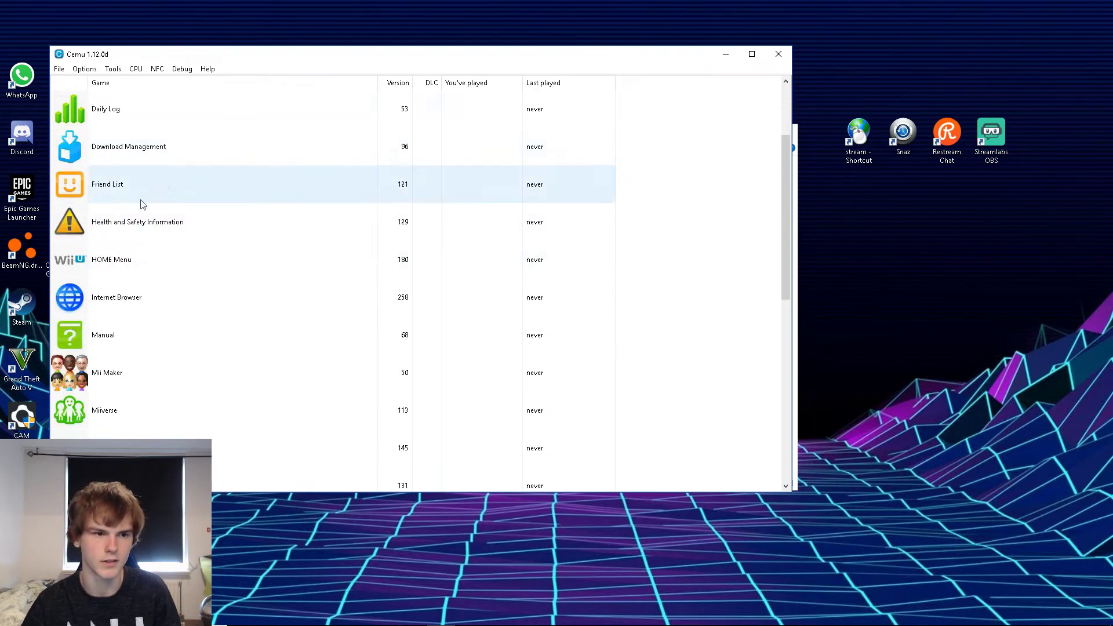
{"action": "left_click", "coordinate": [84, 69]}
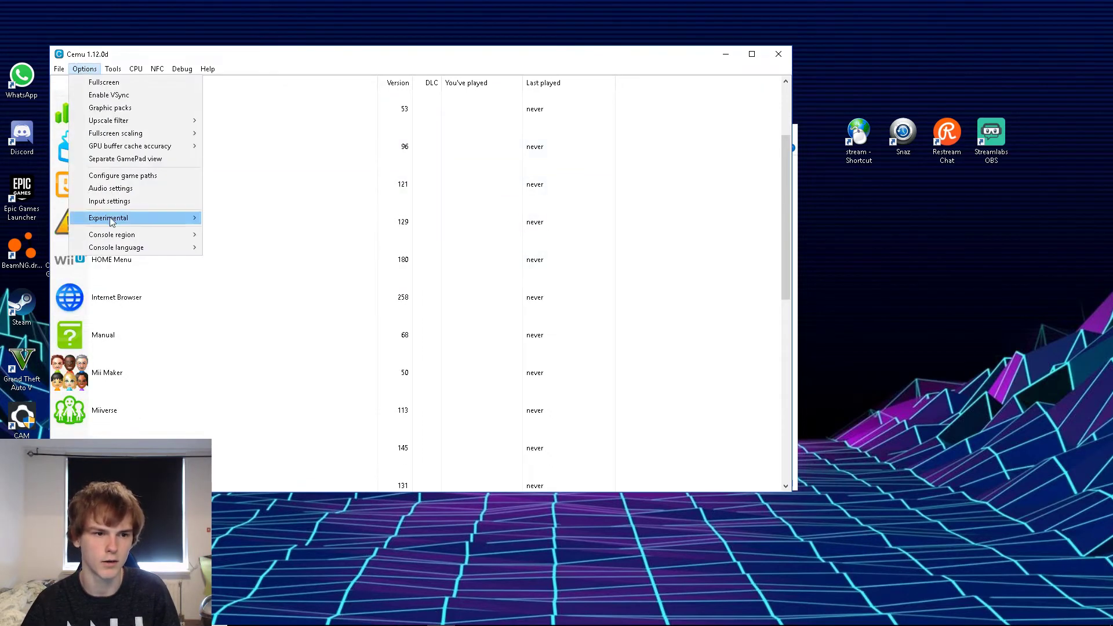
{"action": "left_click", "coordinate": [420, 221]}
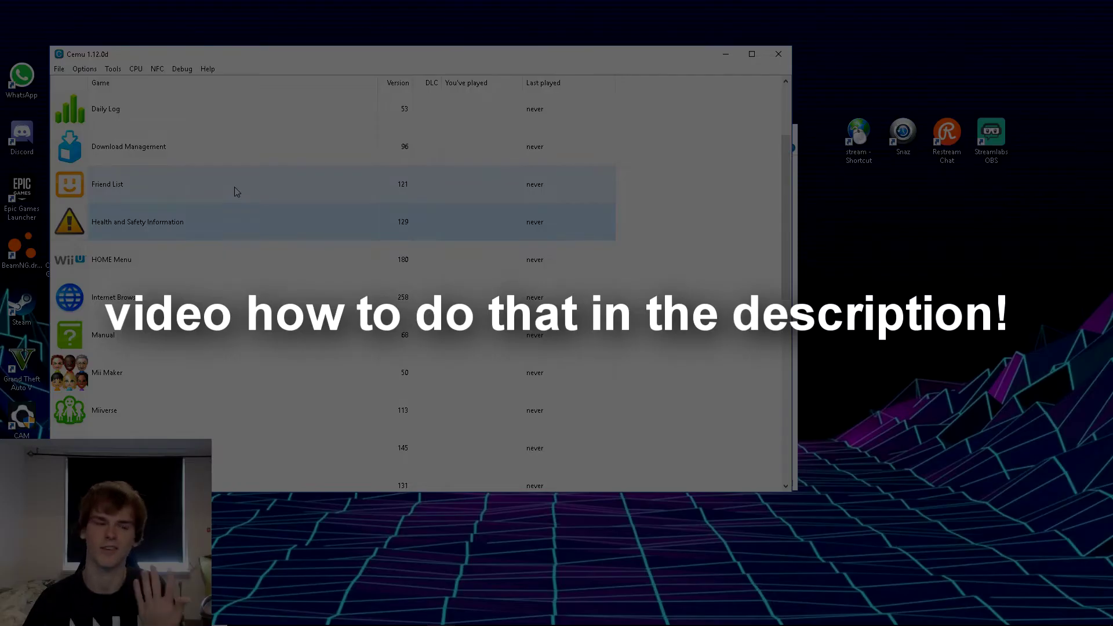
Launch Friend List, dismiss the EnrEula notice, then close Cemu
{"action": "double_click", "coordinate": [255, 222]}
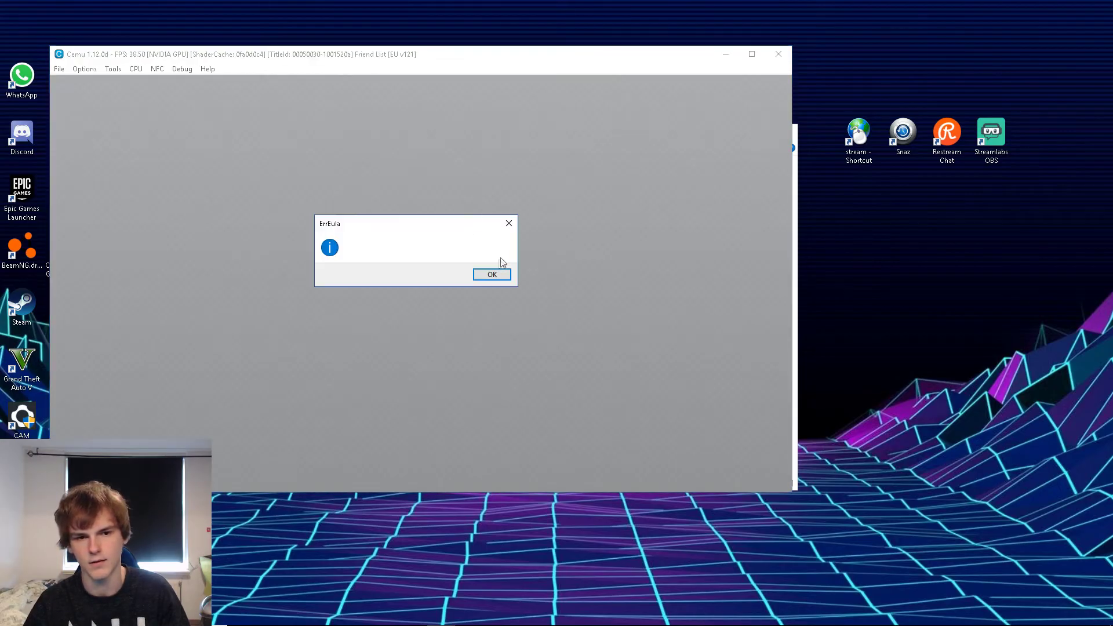
{"action": "left_click", "coordinate": [497, 277]}
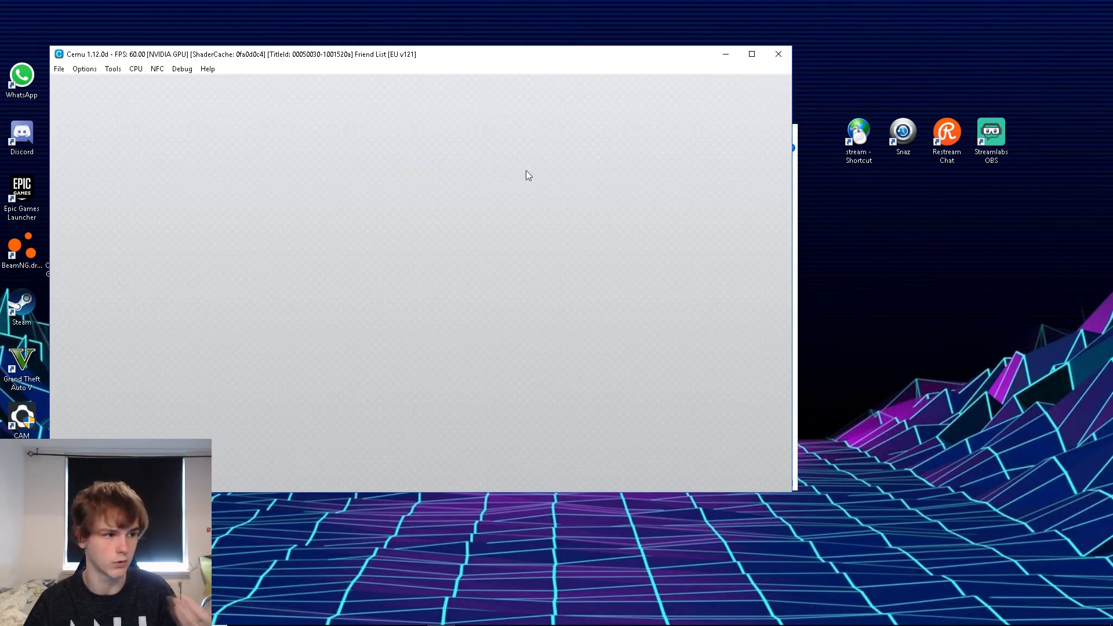
{"action": "left_click", "coordinate": [778, 54]}
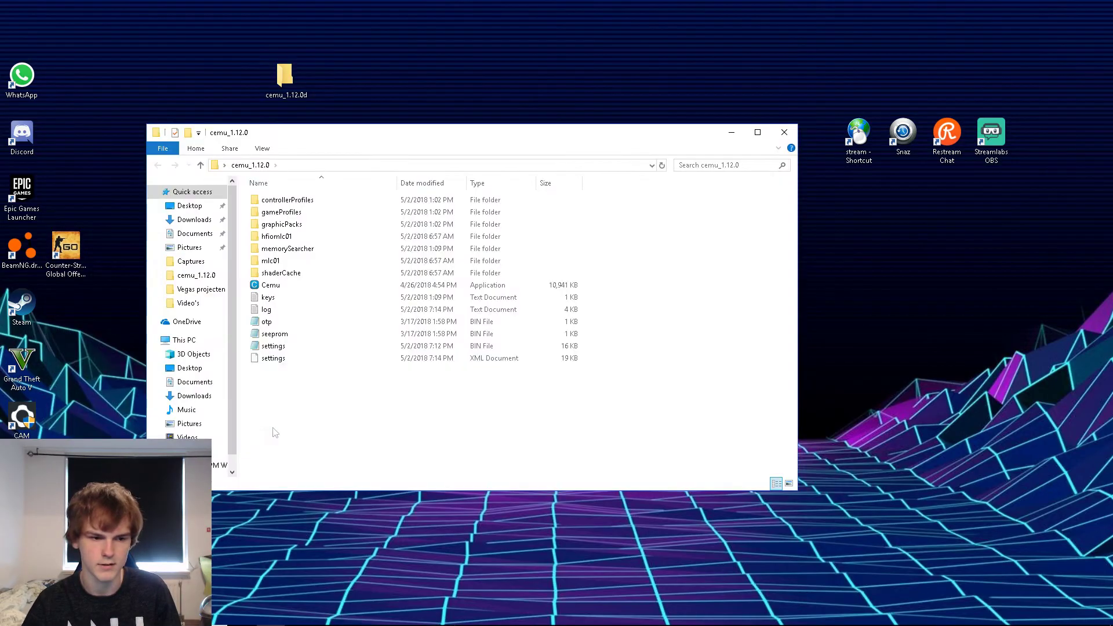
Relaunch Cemu.exe so Friend List loads online with a pending friend request, then close it
{"action": "left_click", "coordinate": [298, 285]}
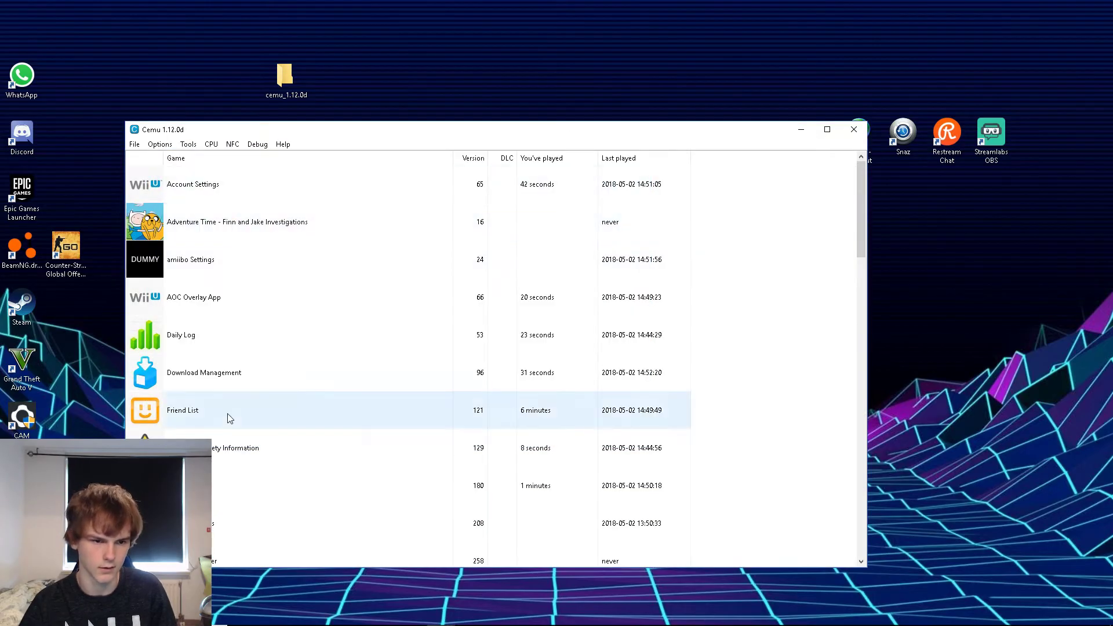
{"action": "double_click", "coordinate": [229, 415]}
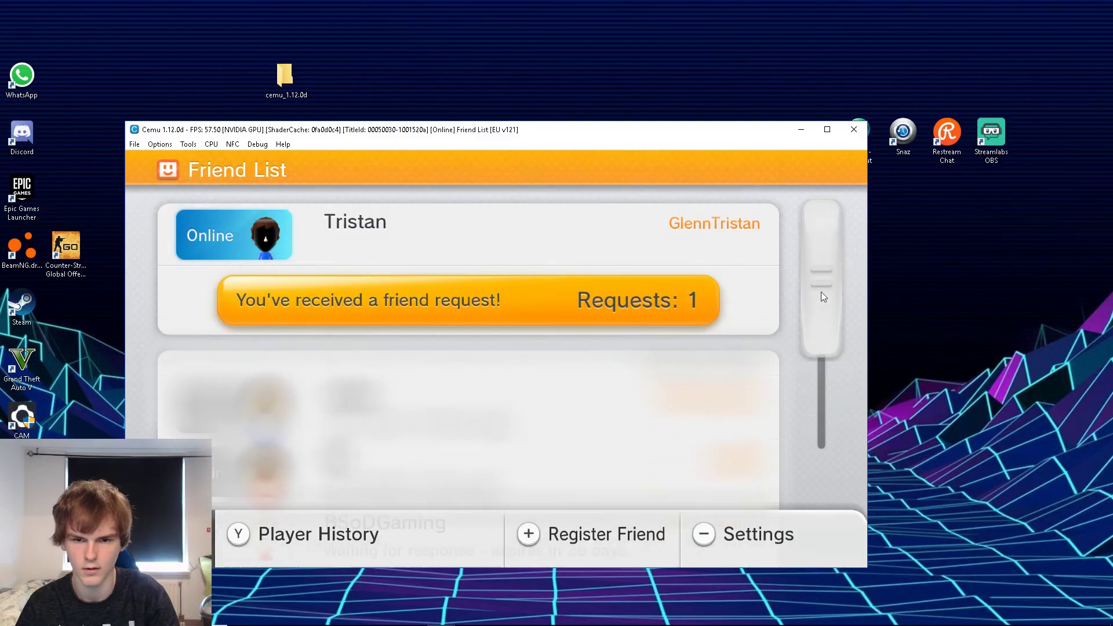
{"action": "mouse_move", "coordinate": [820, 292]}
{"action": "left_mouse_down"}
{"action": "mouse_move", "coordinate": [828, 357]}
{"action": "mouse_move", "coordinate": [838, 301]}
{"action": "left_mouse_up"}
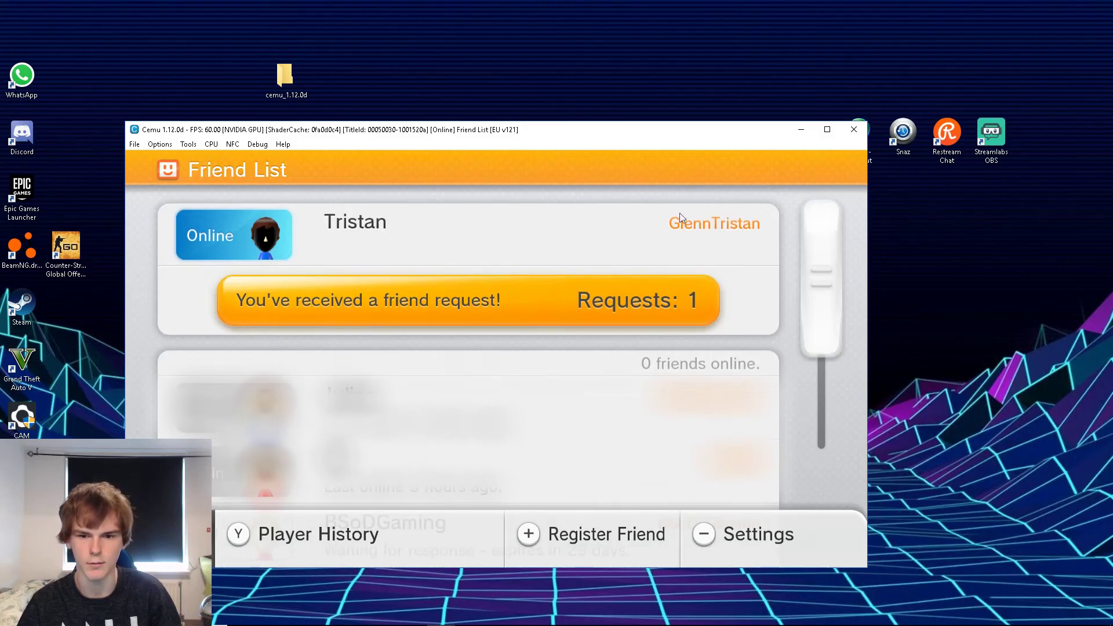
{"action": "key", "text": "alt+F4"}
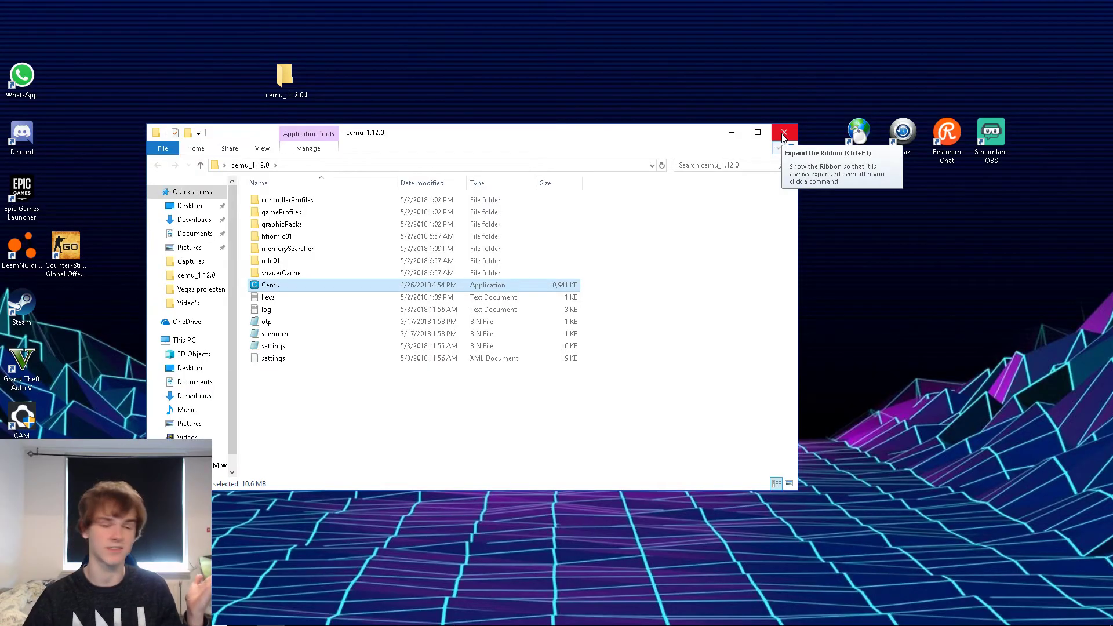